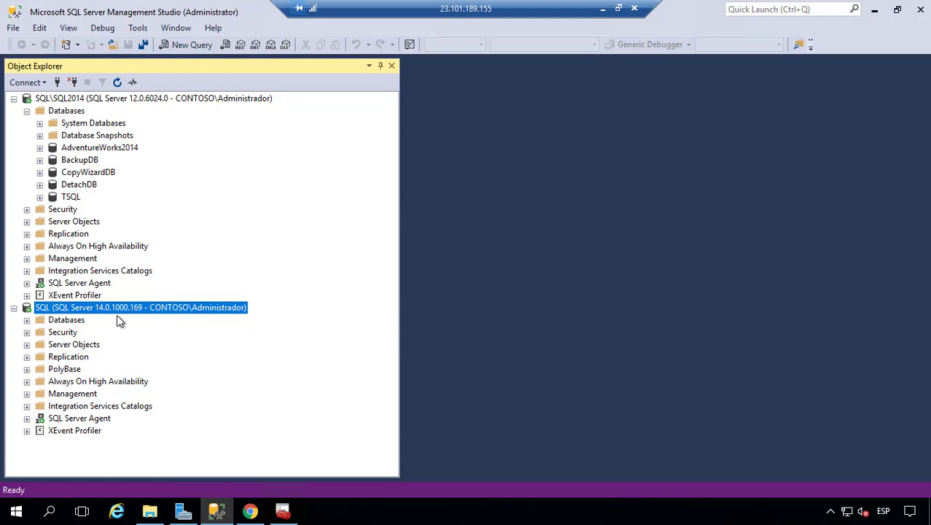
- Check the recovery model and compatibility level in the properties of BackupDB on the SQL2014 instance
{"action": "left_click", "coordinate": [76, 161]}
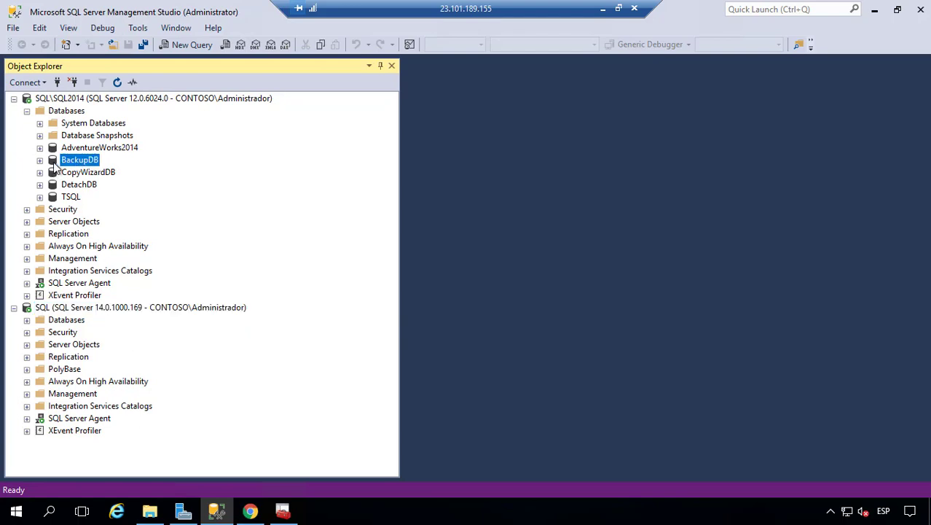
{"action": "right_click", "coordinate": [56, 160]}
{"action": "left_click", "coordinate": [129, 360]}
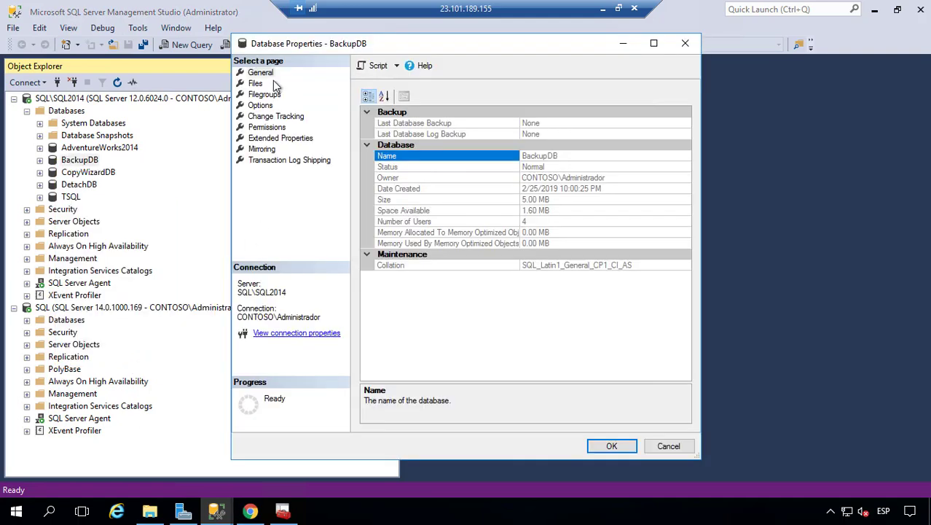
{"action": "left_click", "coordinate": [260, 106]}
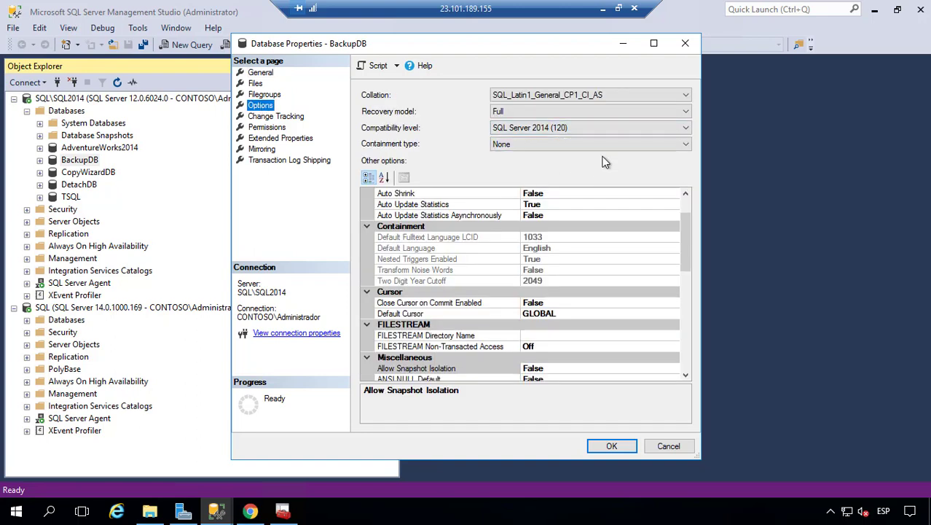
{"action": "left_click", "coordinate": [659, 447]}
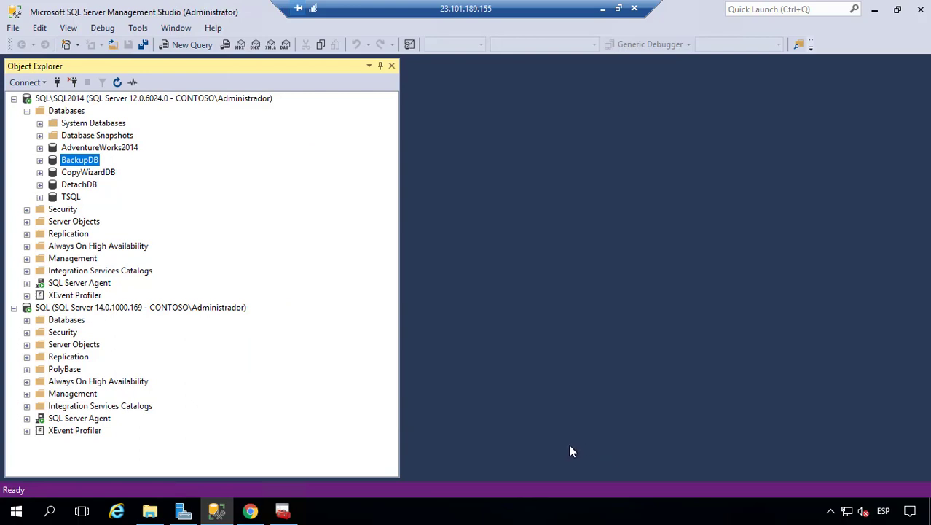
- Make a full backup of BackupDB to disk as BackupDB.bak with backup compression set to Compress backup
{"action": "right_click", "coordinate": [87, 161]}
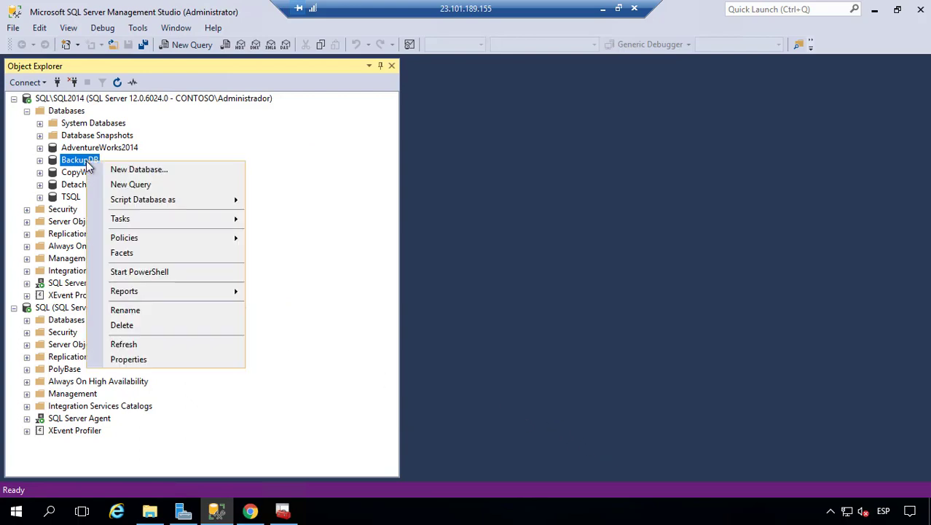
{"action": "mouse_move", "coordinate": [223, 221]}
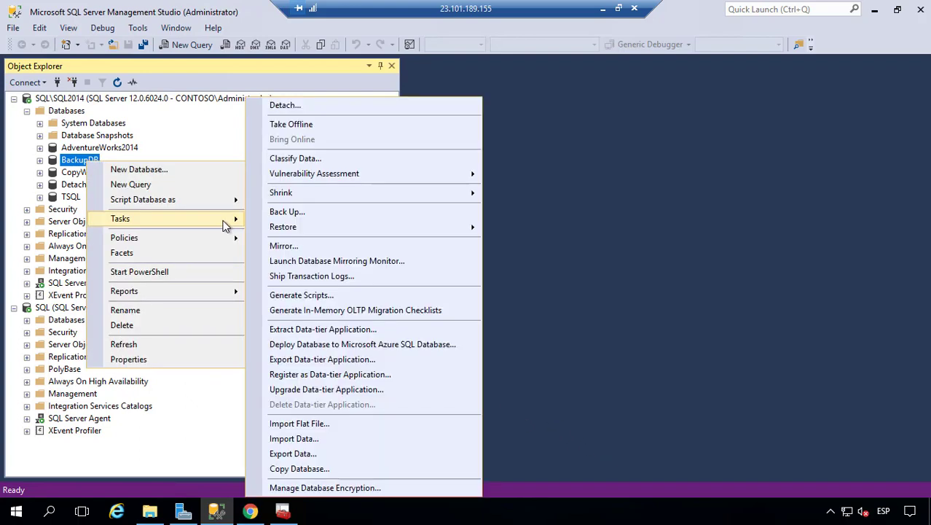
{"action": "left_click", "coordinate": [311, 215]}
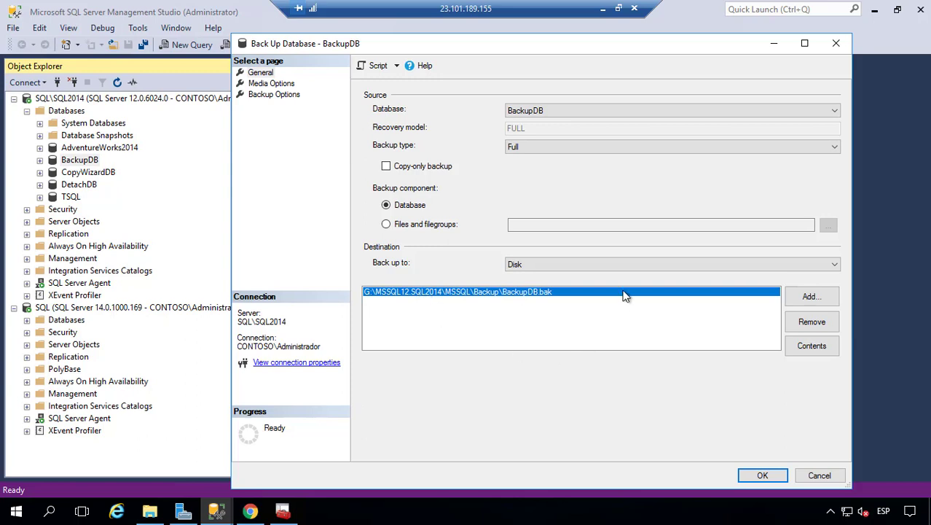
{"action": "left_click", "coordinate": [277, 97]}
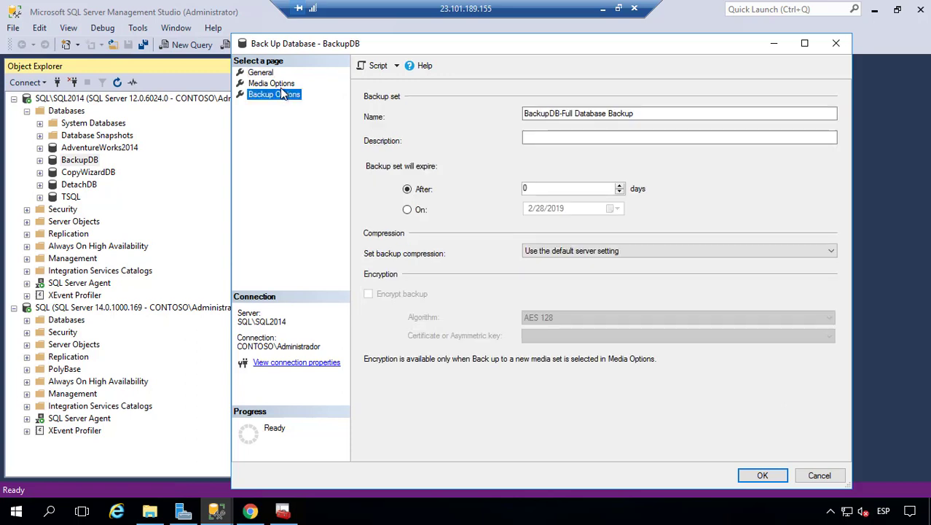
{"action": "left_click", "coordinate": [578, 257]}
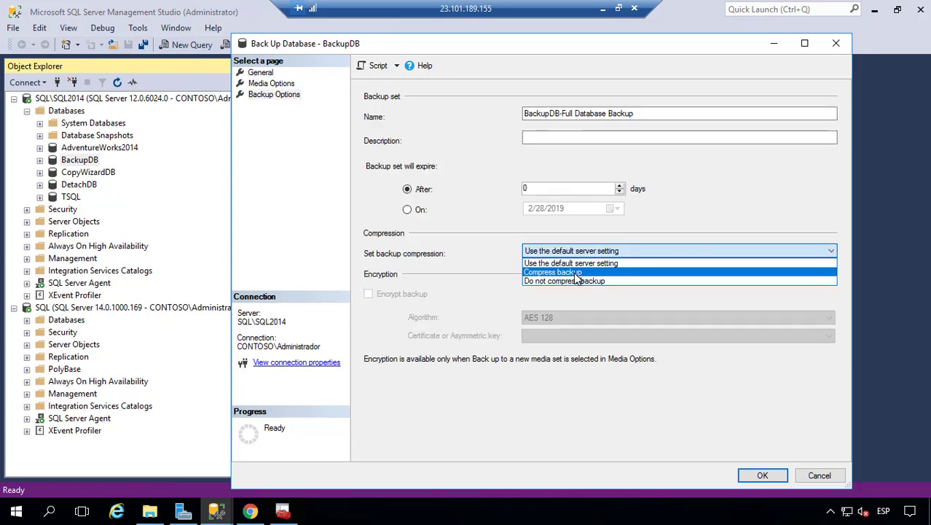
{"action": "left_click", "coordinate": [574, 271]}
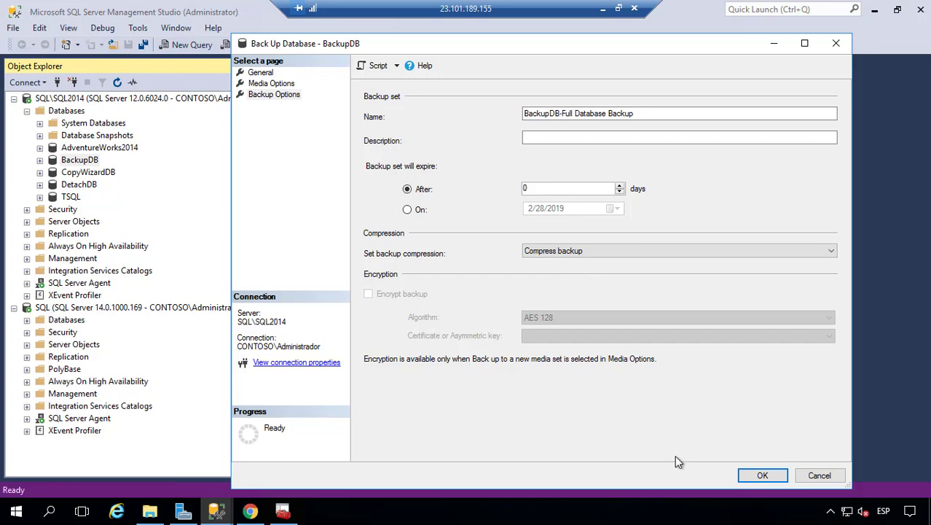
{"action": "left_click", "coordinate": [751, 479]}
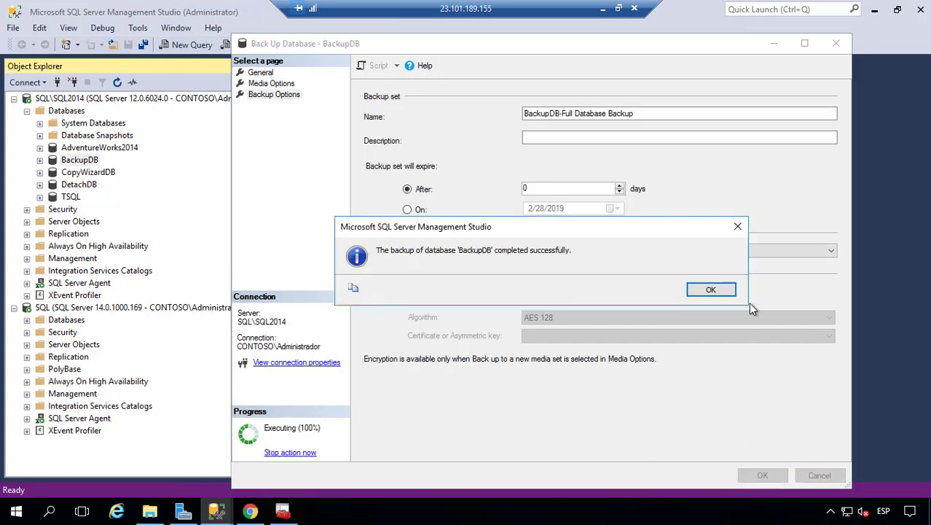
{"action": "left_click", "coordinate": [722, 292]}
- Switch to File Explorer and copy BackupDB.bak from G:\MSSQL12.SQL2014\MSSQL\Backup
{"action": "left_click", "coordinate": [151, 512]}
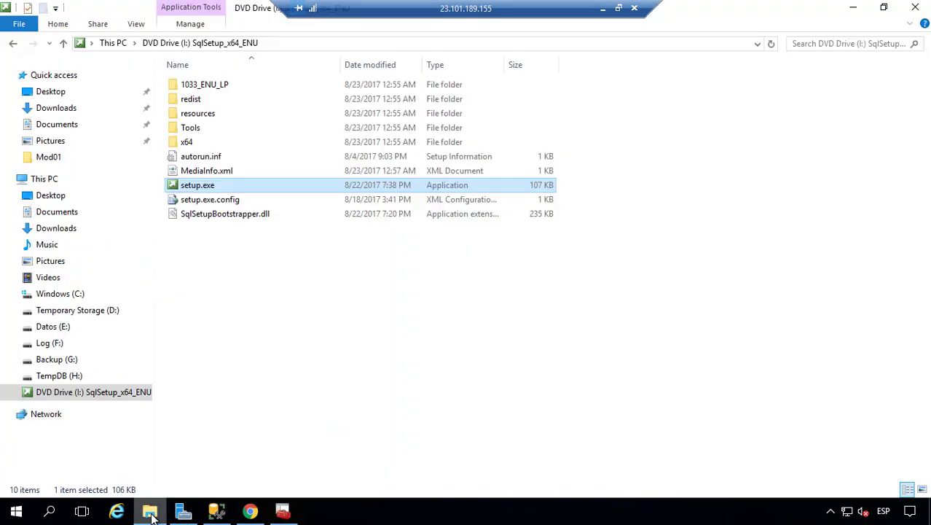
{"action": "left_click", "coordinate": [69, 364]}
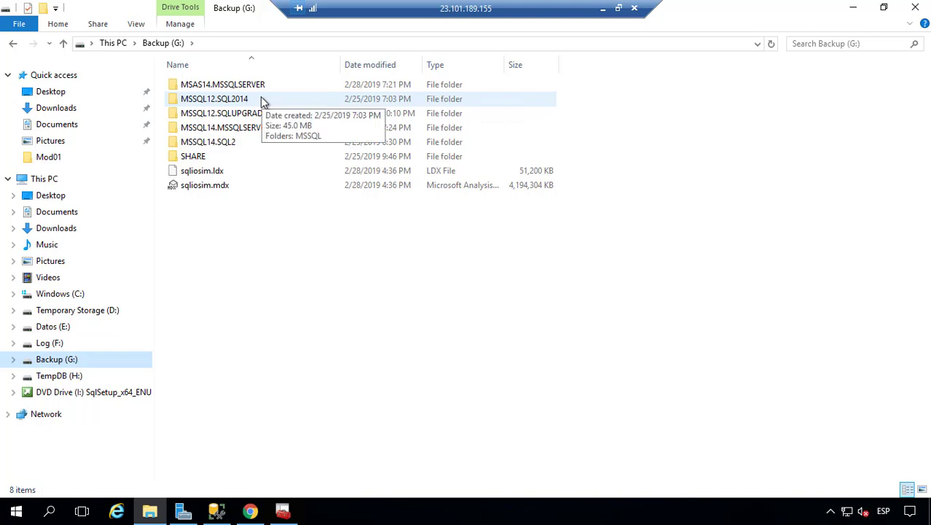
{"action": "double_click", "coordinate": [261, 100]}
{"action": "left_click", "coordinate": [163, 45]}
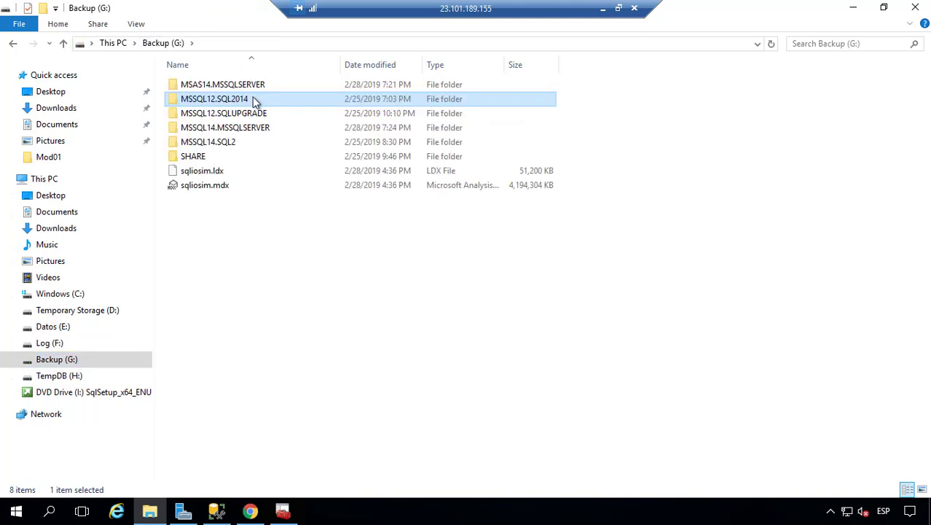
{"action": "double_click", "coordinate": [252, 98]}
{"action": "left_click", "coordinate": [229, 90]}
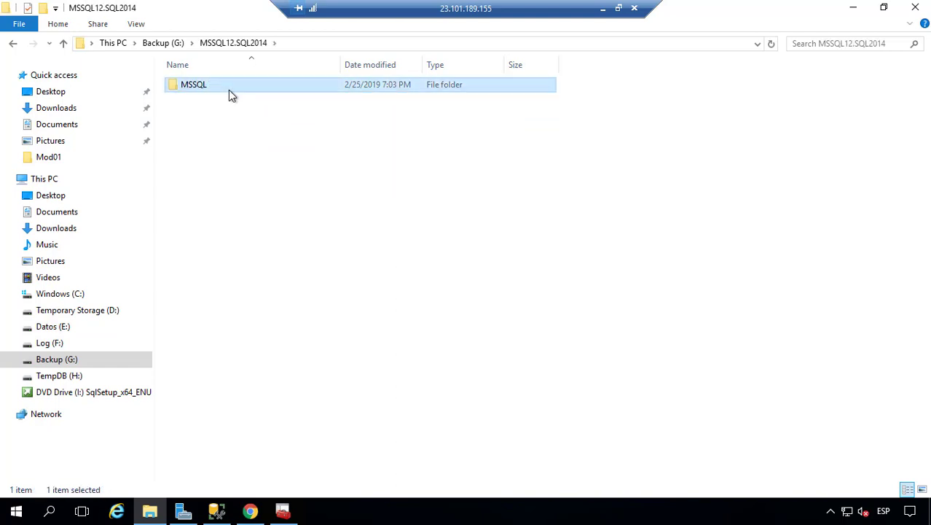
{"action": "double_click", "coordinate": [229, 90]}
{"action": "double_click", "coordinate": [229, 89]}
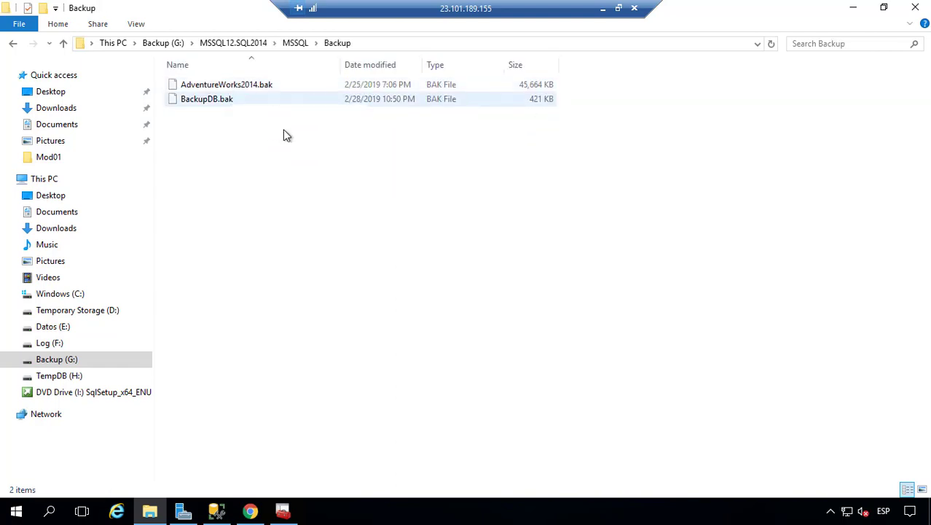
{"action": "left_click", "coordinate": [218, 100]}
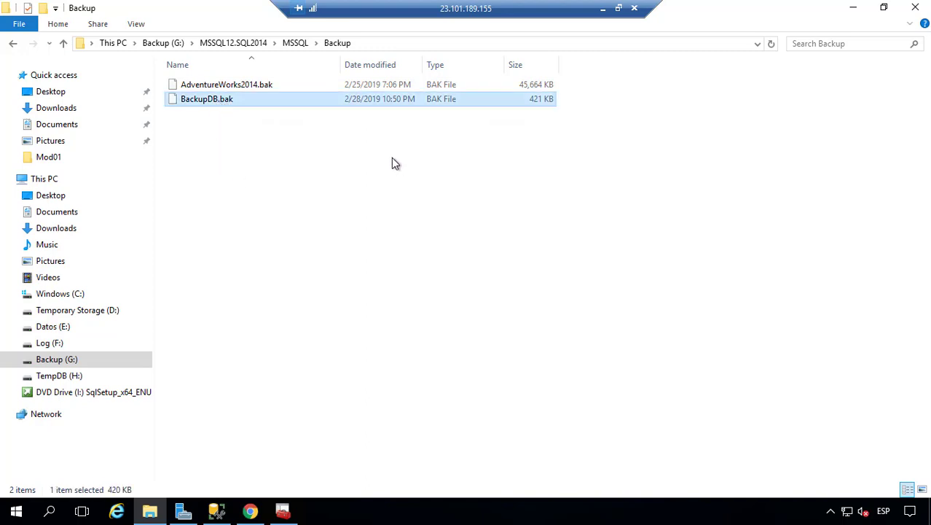
- Paste BackupDB.bak into G:\MSSQL14.MSSQLSERVER\MSSQL\Backup
{"action": "left_click", "coordinate": [292, 43]}
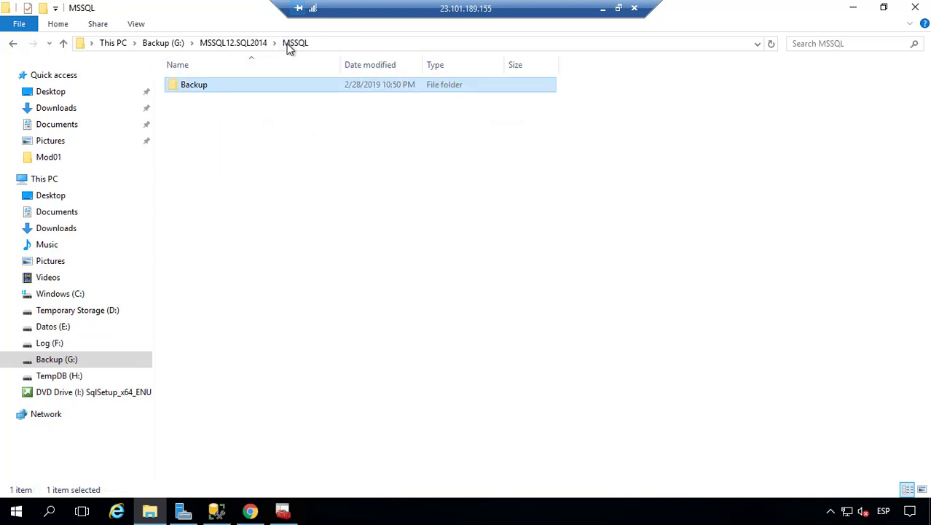
{"action": "left_click", "coordinate": [234, 43]}
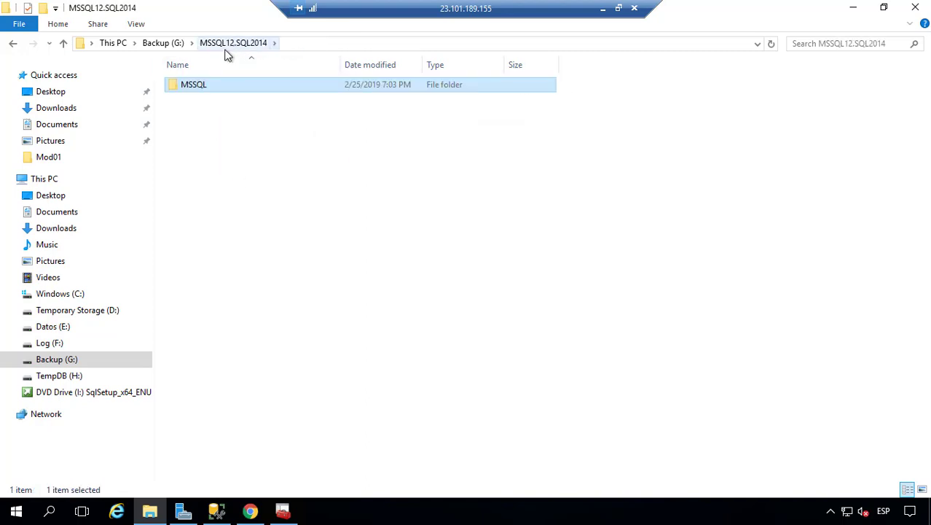
{"action": "left_click", "coordinate": [160, 43]}
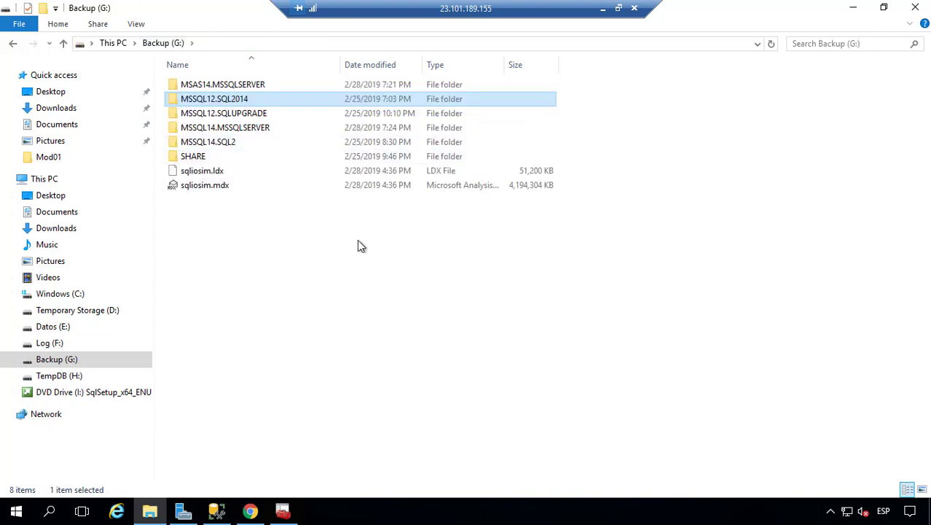
{"action": "double_click", "coordinate": [243, 127]}
{"action": "double_click", "coordinate": [220, 87]}
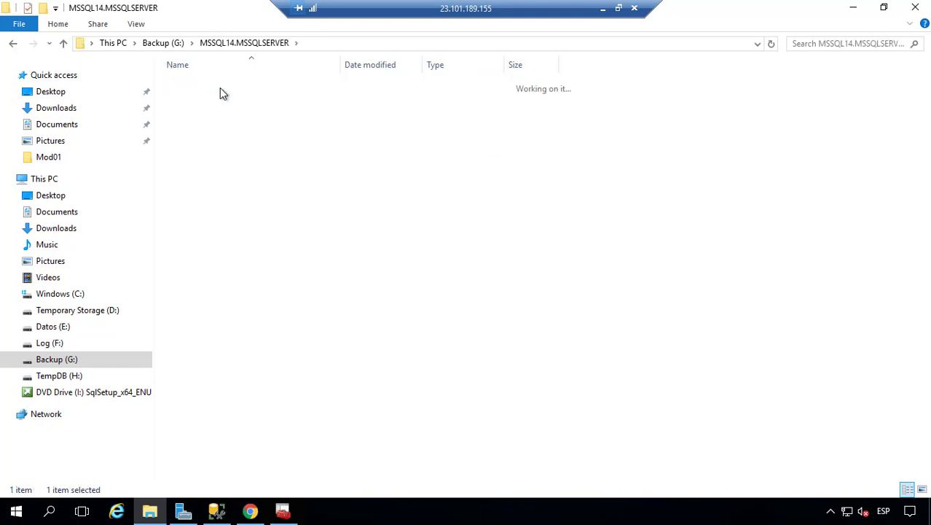
{"action": "double_click", "coordinate": [220, 87]}
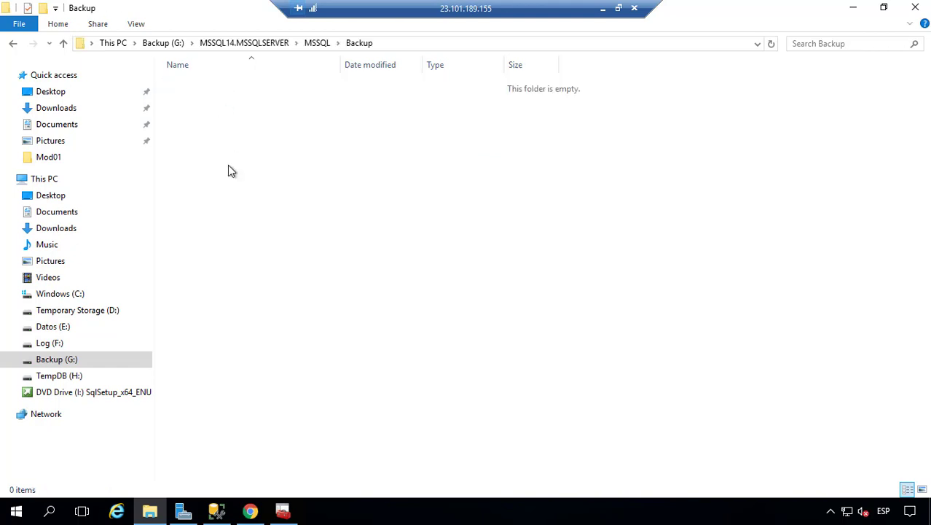
- Switch to SQL Server Management Studio and start a database restore on the SQL Server 14.0 instance
{"action": "key", "text": "alt+Tab"}
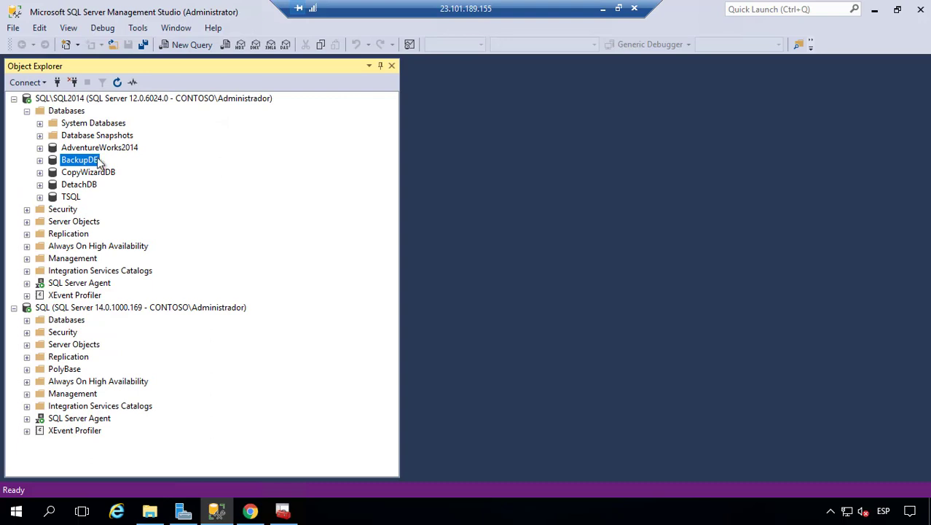
{"action": "left_click", "coordinate": [13, 98]}
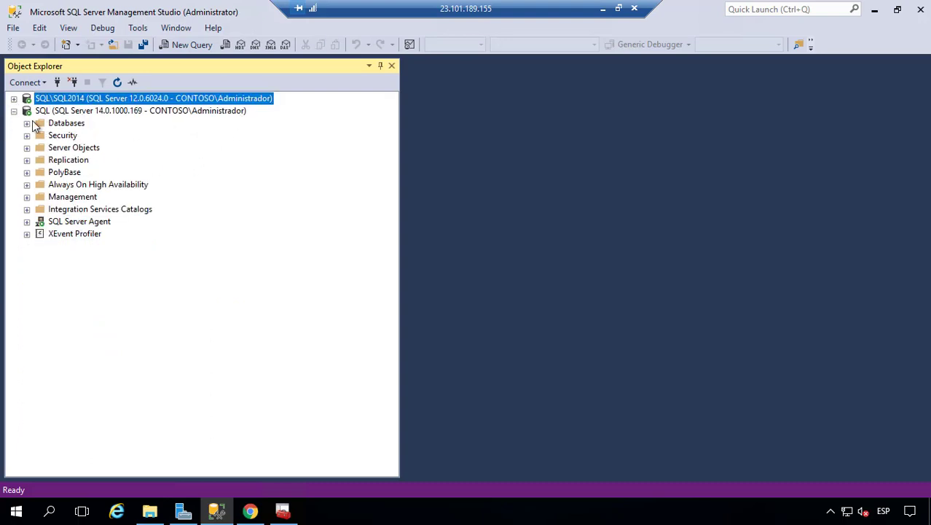
{"action": "left_click", "coordinate": [27, 123]}
{"action": "right_click", "coordinate": [57, 123]}
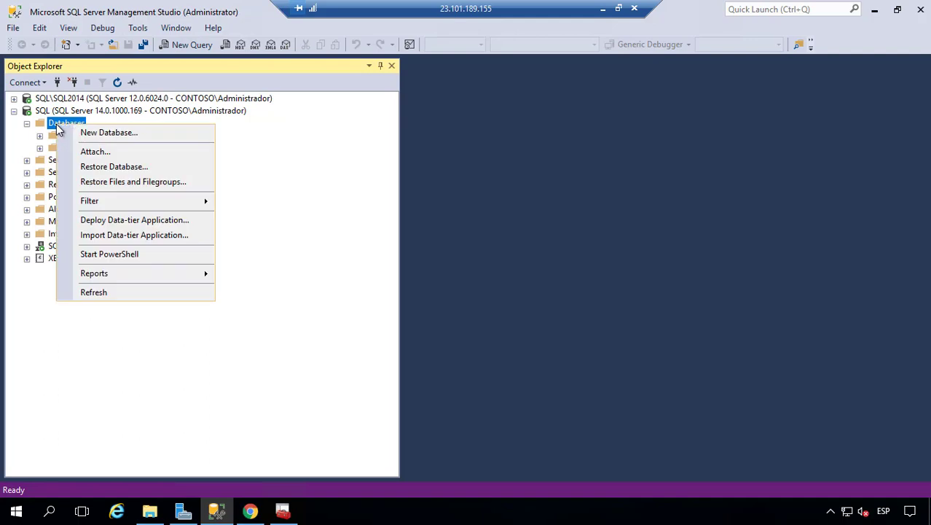
{"action": "left_click", "coordinate": [112, 166]}
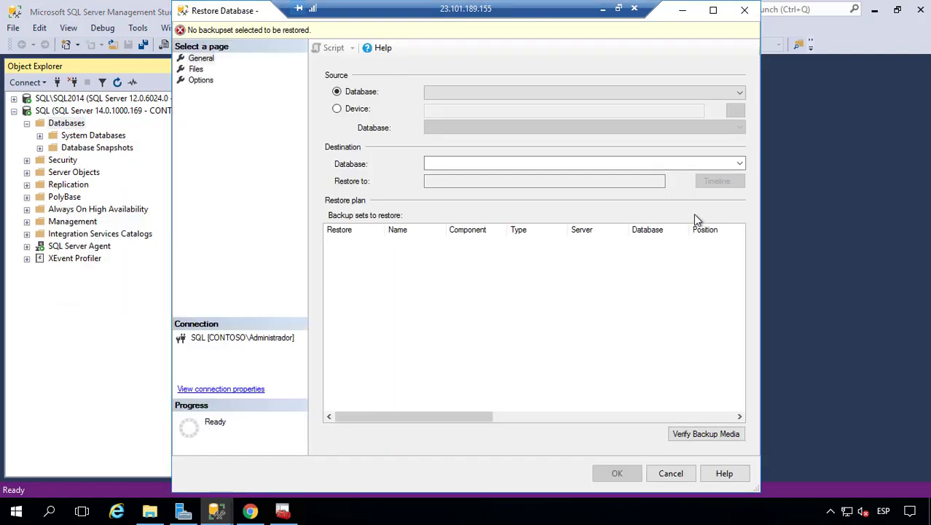
- Set the restore source to the backup file G:\MSSQL14.MSSQLSERVER\MSSQL\Backup\BackupDB.bak as a device
{"action": "left_click", "coordinate": [360, 110]}
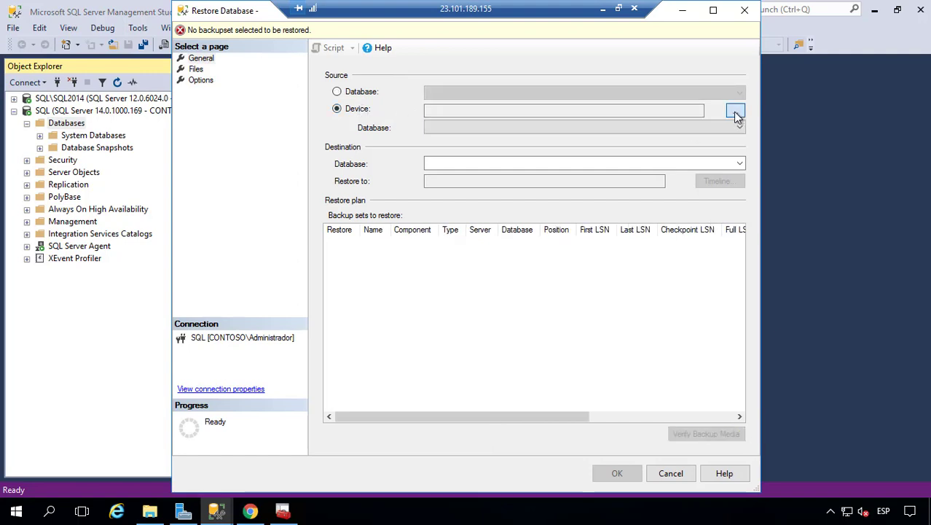
{"action": "left_click", "coordinate": [735, 111]}
{"action": "left_click", "coordinate": [572, 219]}
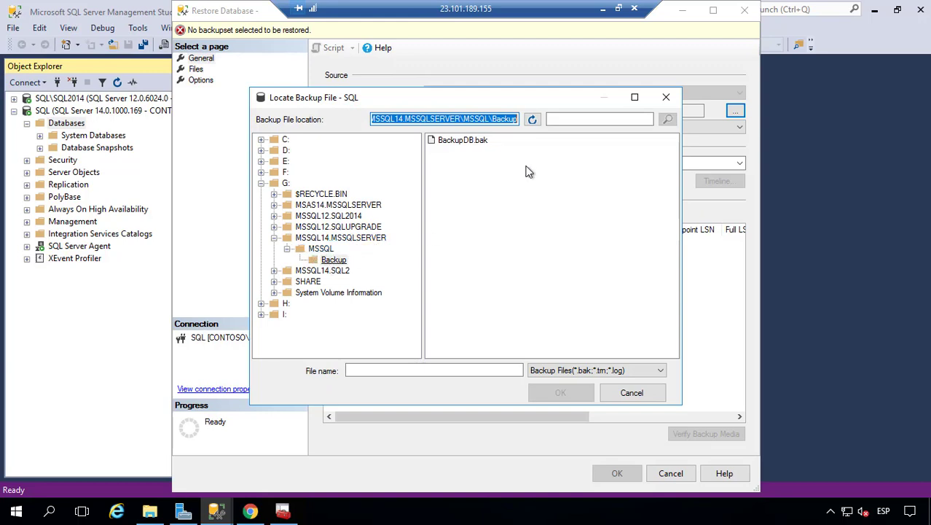
{"action": "left_click", "coordinate": [467, 140]}
{"action": "left_click", "coordinate": [558, 392]}
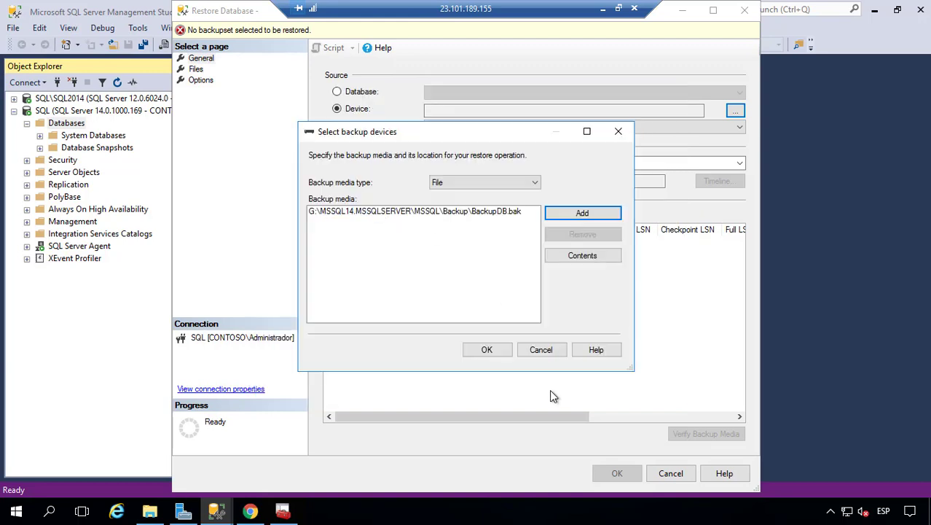
{"action": "left_click", "coordinate": [488, 350]}
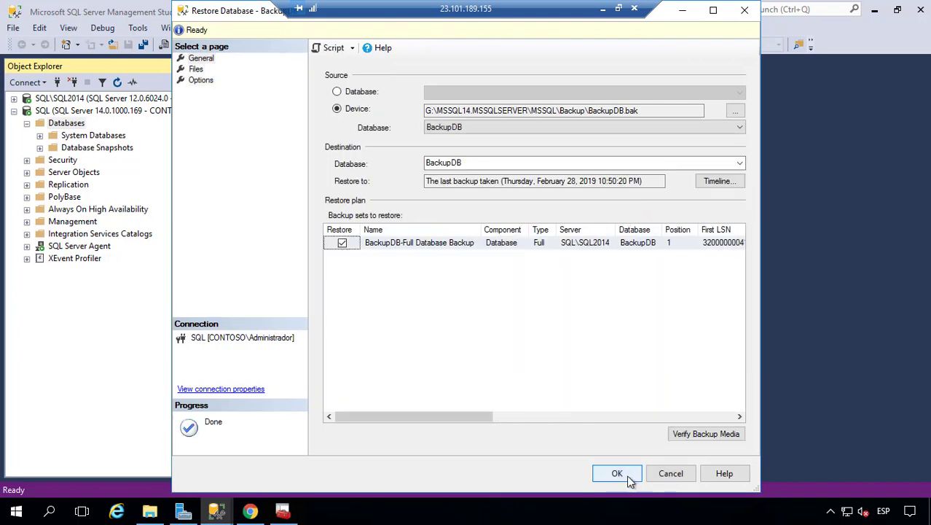
- Change the instance folder in the BackupDB data file's Restore As path to E:\MSSQL14.MSSQLSERVER
{"action": "left_click", "coordinate": [196, 69]}
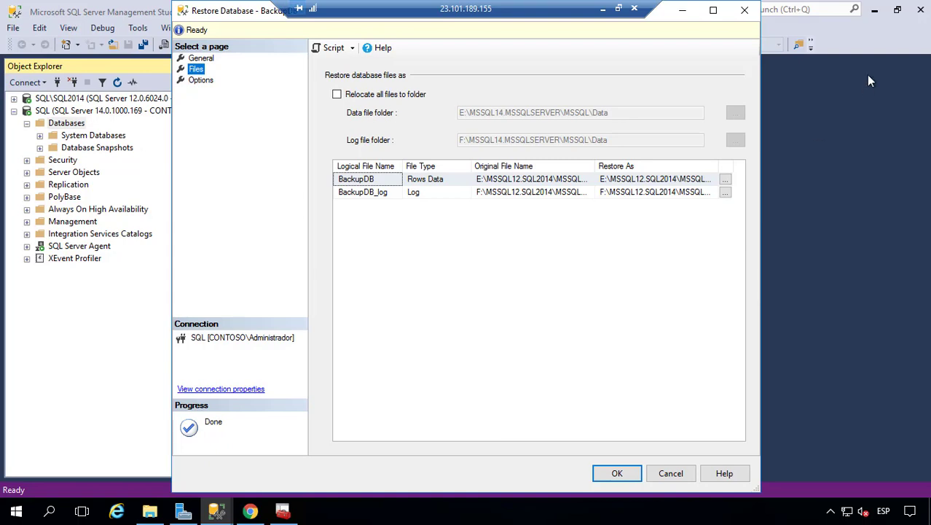
{"action": "left_click", "coordinate": [713, 10]}
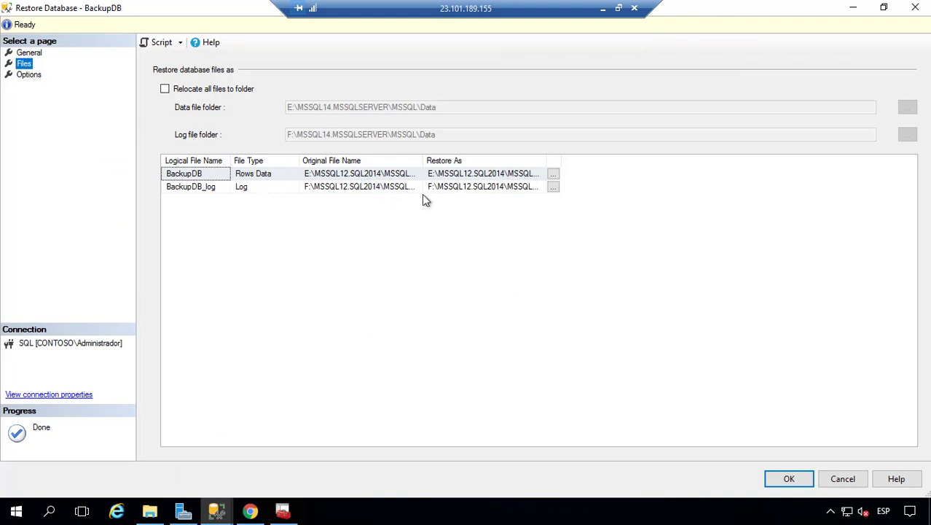
{"action": "left_click", "coordinate": [471, 175]}
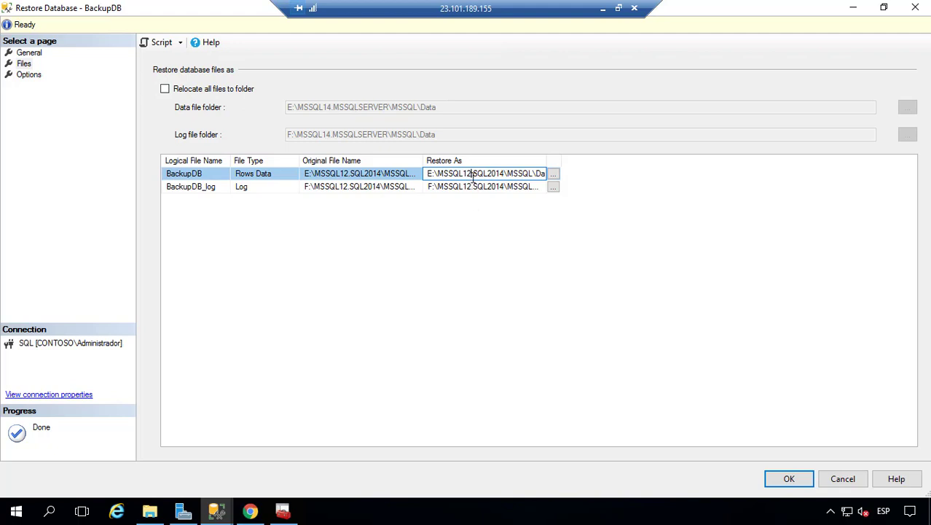
{"action": "key", "text": "BackSpace"}
{"action": "type", "text": "4"}
{"action": "key", "text": "Right"}
{"action": "key", "text": "Right"}
{"action": "key", "text": "Right"}
{"action": "key", "text": "Right"}
{"action": "key", "text": "Right"}
{"action": "key", "text": "BackSpace"}
{"action": "key", "text": "BackSpace"}
{"action": "key", "text": "BackSpace"}
{"action": "key", "text": "BackSpace"}
{"action": "key", "text": "BackSpace"}
{"action": "key", "text": "BackSpace"}
{"action": "key", "text": "BackSpace"}
{"action": "key", "text": "BackSpace"}
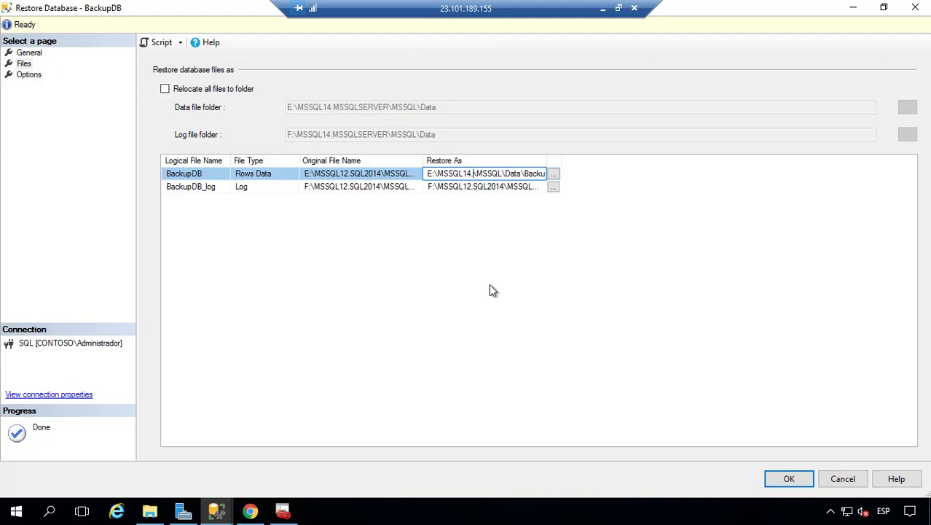
{"action": "type", "text": ".mssqlserver"}
{"action": "key", "text": "BackSpace"}
{"action": "key", "text": "BackSpace"}
{"action": "key", "text": "BackSpace"}
{"action": "key", "text": "BackSpace"}
{"action": "key", "text": "BackSpace"}
{"action": "key", "text": "BackSpace"}
{"action": "key", "text": "BackSpace"}
{"action": "key", "text": "BackSpace"}
{"action": "key", "text": "BackSpace"}
{"action": "key", "text": "BackSpace"}
{"action": "key", "text": "BackSpace"}
{"action": "type", "text": "MSSQLSERVER"}
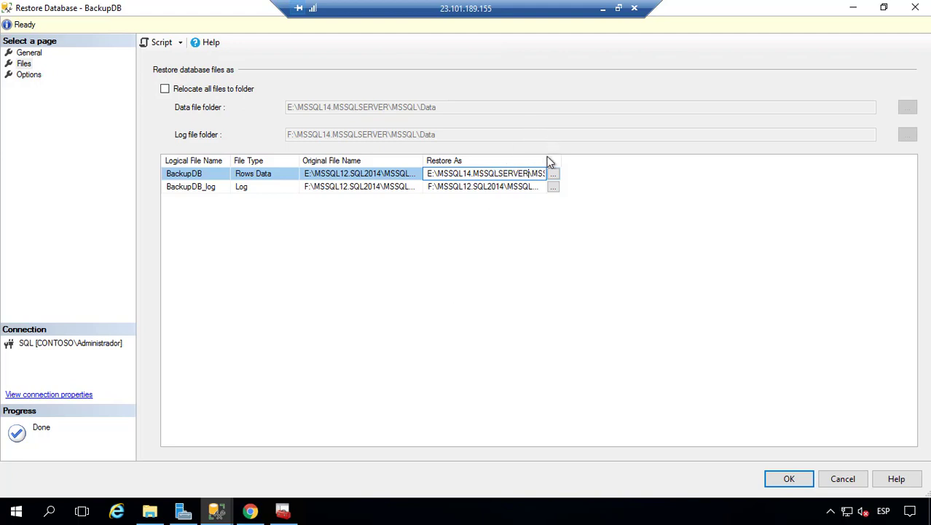
- Change the instance folder in the BackupDB_log file's Restore As path to F:\MSSQL14.MSSQLSERVER
{"action": "left_click_drag", "start_coordinate": [547, 160], "coordinate": [715, 156]}
{"action": "left_click", "coordinate": [544, 188]}
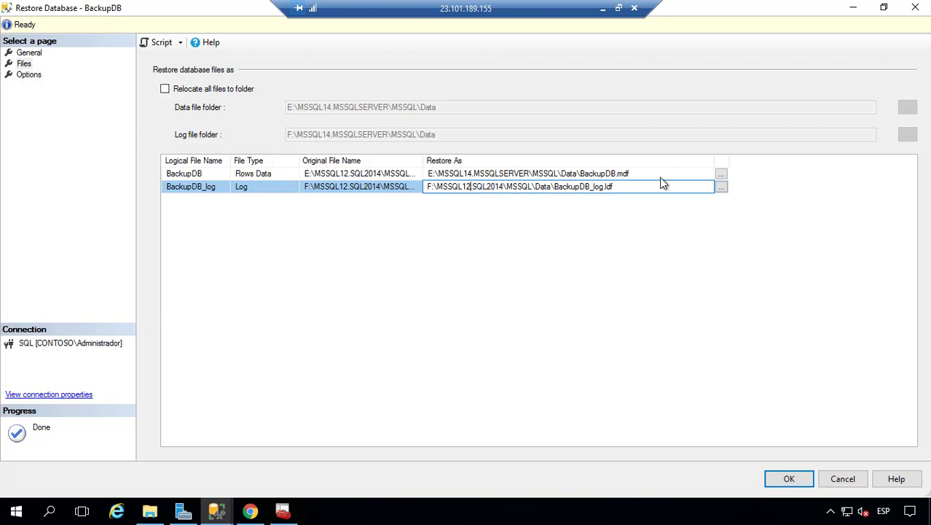
{"action": "key", "text": "BackSpace"}
{"action": "type", "text": "4"}
{"action": "key", "text": "BackSpace"}
{"action": "key", "text": "BackSpace"}
{"action": "key", "text": "BackSpace"}
{"action": "key", "text": "BackSpace"}
{"action": "key", "text": "BackSpace"}
{"action": "key", "text": "BackSpace"}
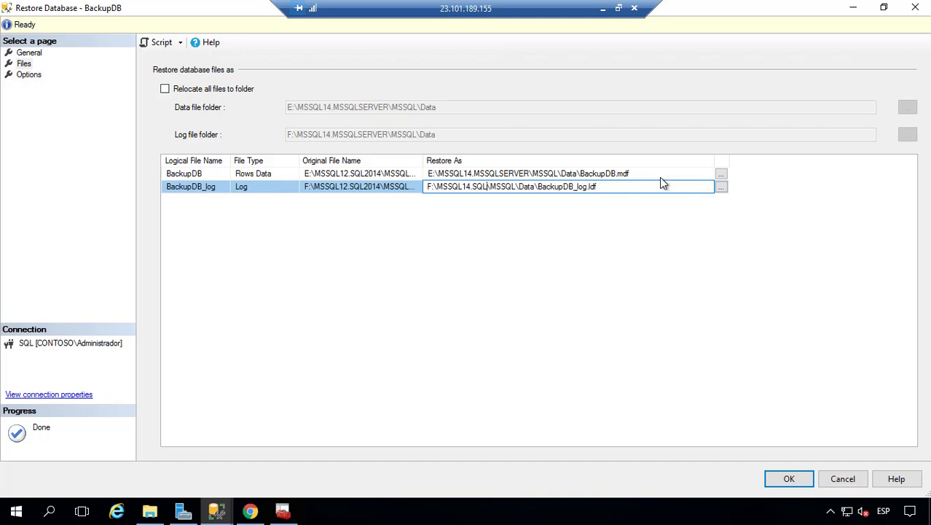
{"action": "key", "text": "BackSpace"}
{"action": "type", "text": "MSSQLSER"}
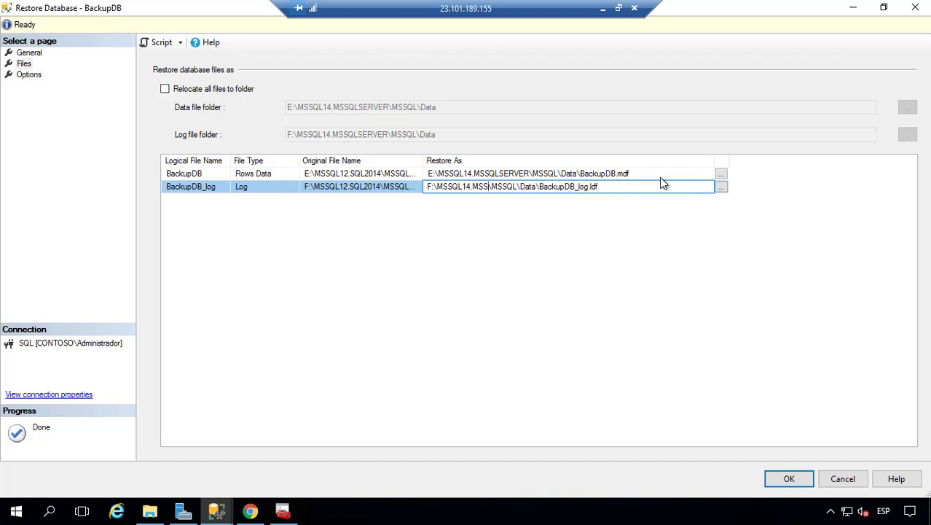
{"action": "type", "text": "VER"}
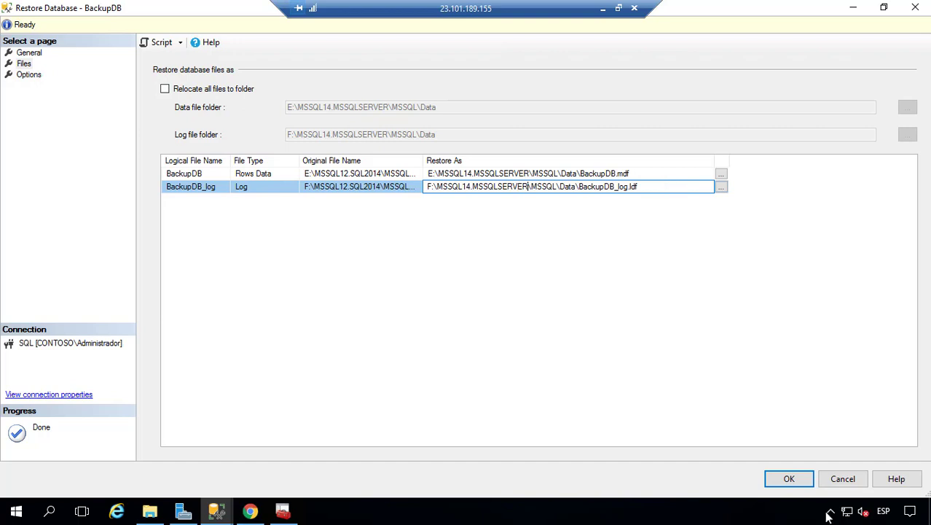
- Run the BackupDB restore with the relocated data and log files and dismiss the completion message
{"action": "left_click", "coordinate": [791, 479]}
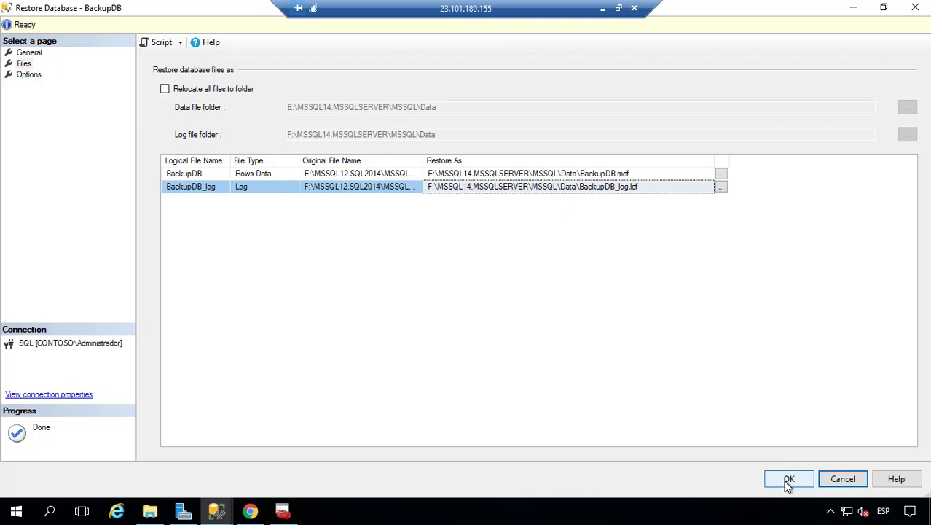
{"action": "left_click", "coordinate": [791, 478]}
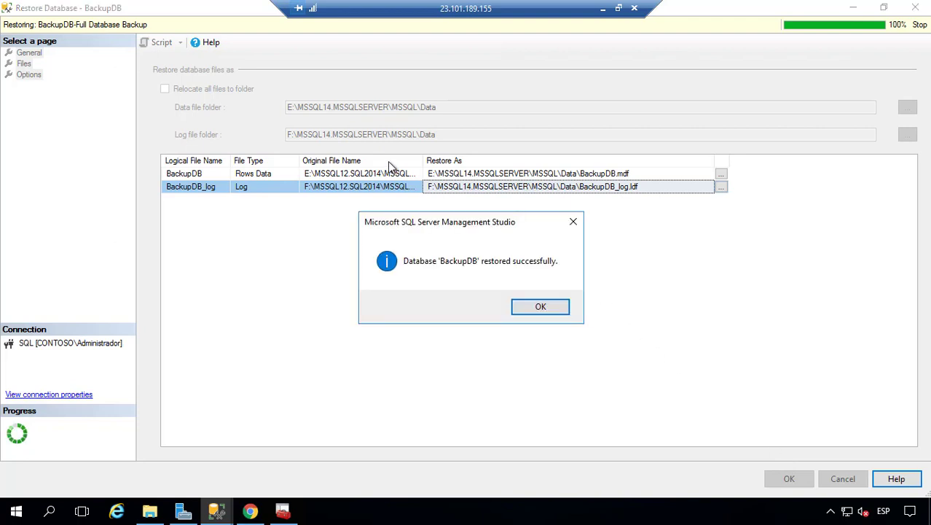
{"action": "left_click", "coordinate": [550, 311]}
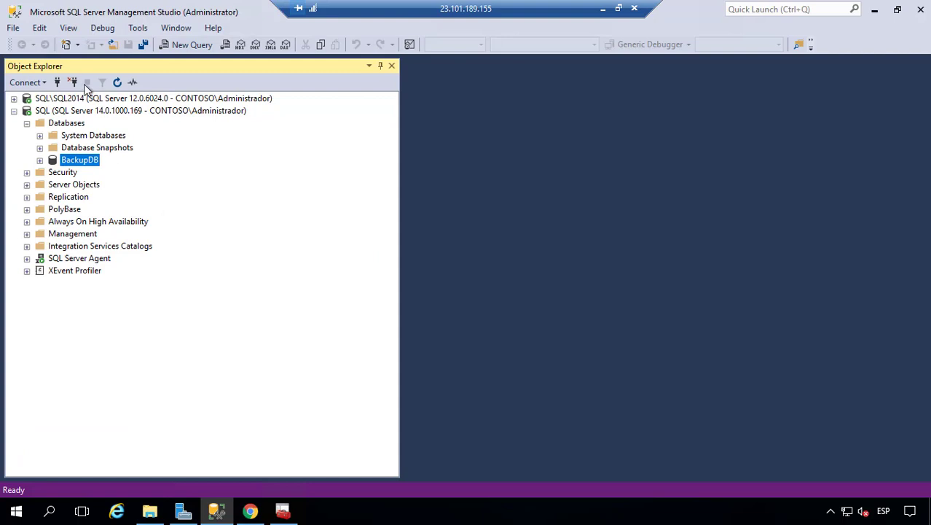
- Set the compatibility level of BackupDB on the SQL Server 14.0 instance to SQL Server 2017 (140) and apply it
{"action": "left_click", "coordinate": [188, 101]}
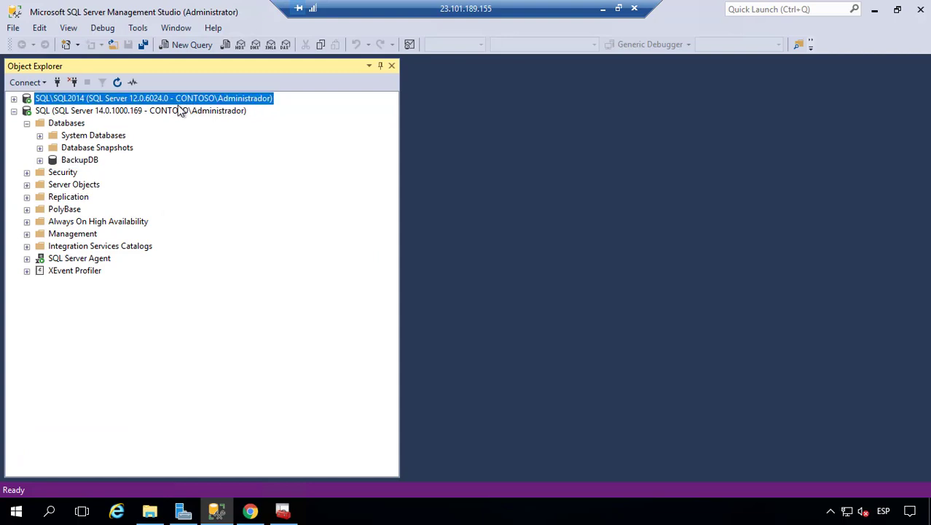
{"action": "left_click", "coordinate": [172, 110]}
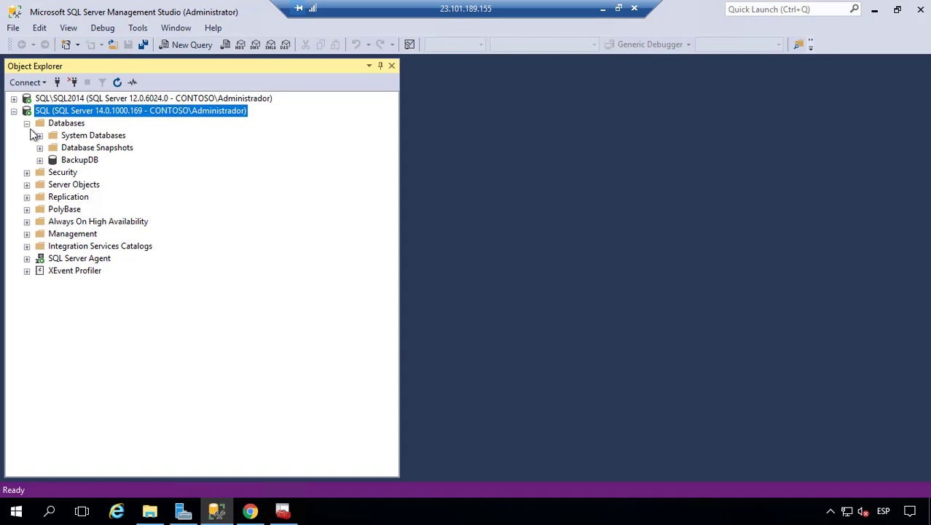
{"action": "right_click", "coordinate": [67, 161]}
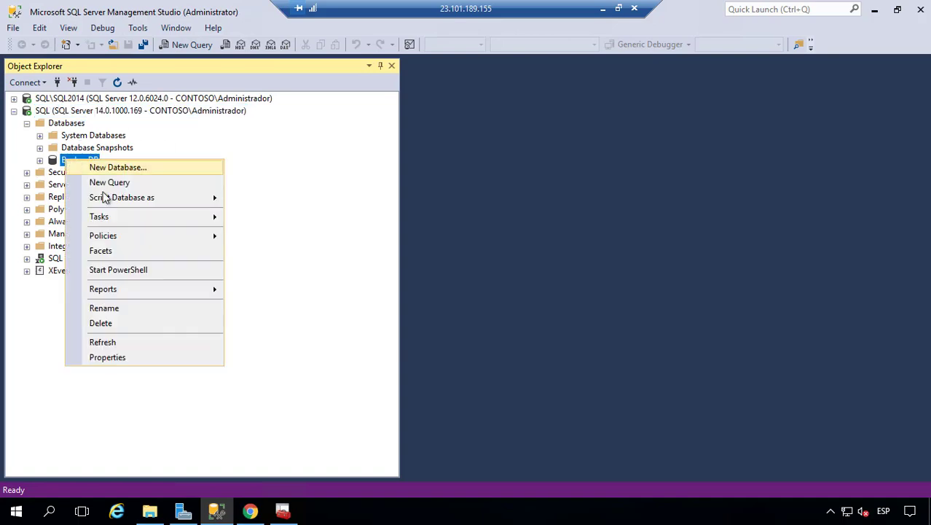
{"action": "left_click", "coordinate": [140, 357]}
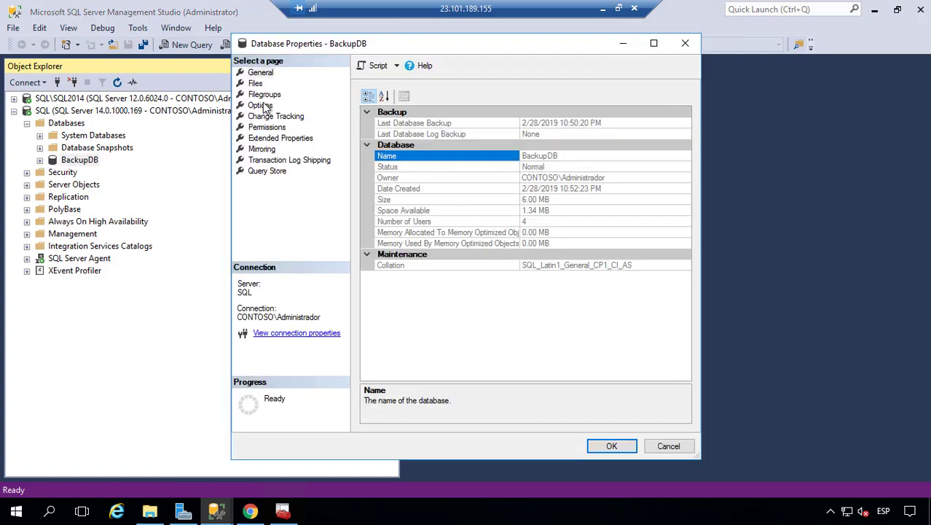
{"action": "left_click", "coordinate": [263, 107]}
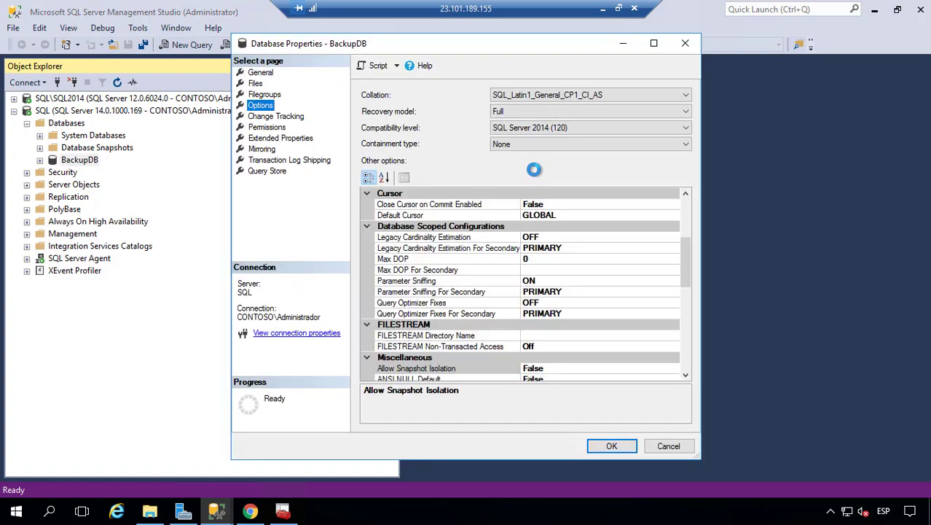
{"action": "left_click", "coordinate": [554, 127]}
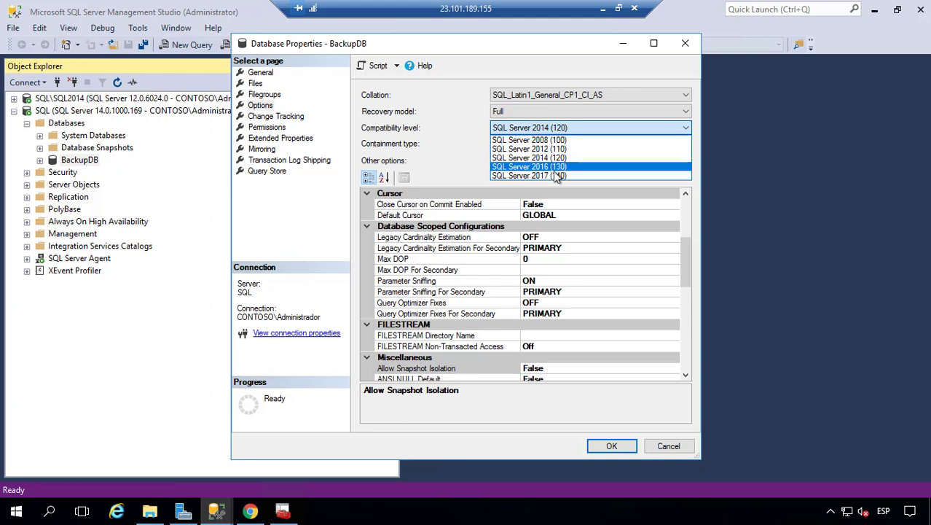
{"action": "left_click", "coordinate": [553, 176]}
{"action": "left_click", "coordinate": [610, 448]}
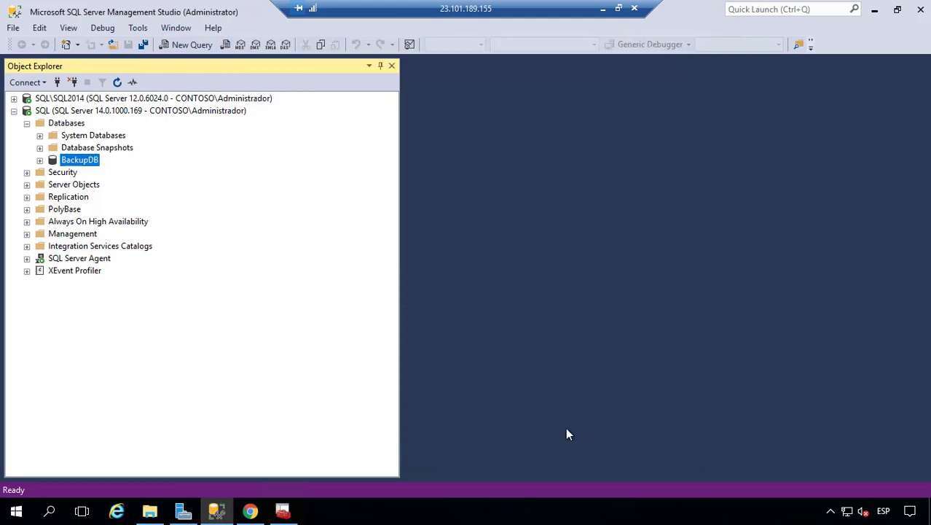